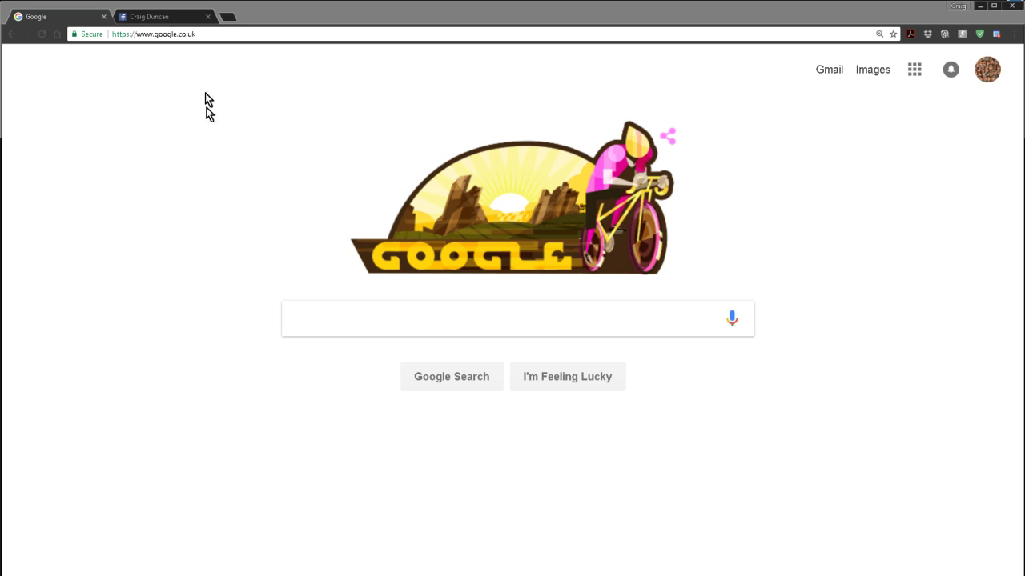
# Step: Search Google for 'chrome' and open the 'Download and install Google Chrome' help page
pyautogui.click(309, 313)
pyautogui.write('c')
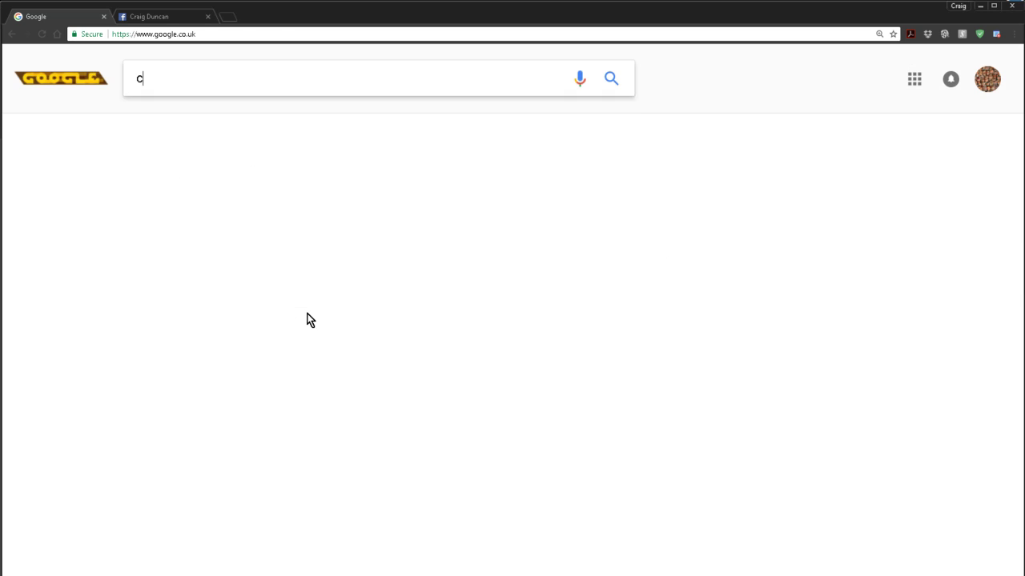
pyautogui.write('hrome')
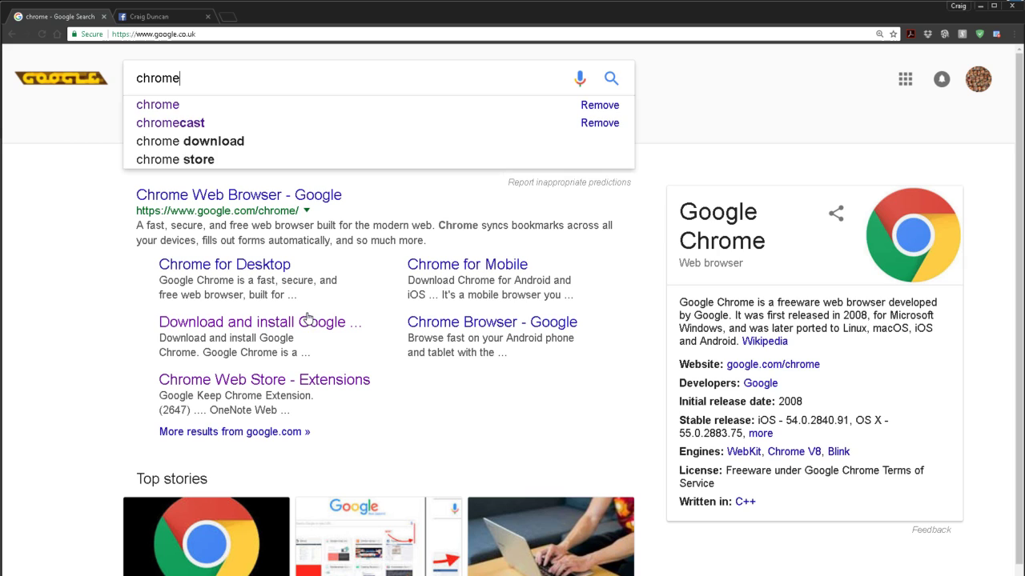
pyautogui.press('Return')
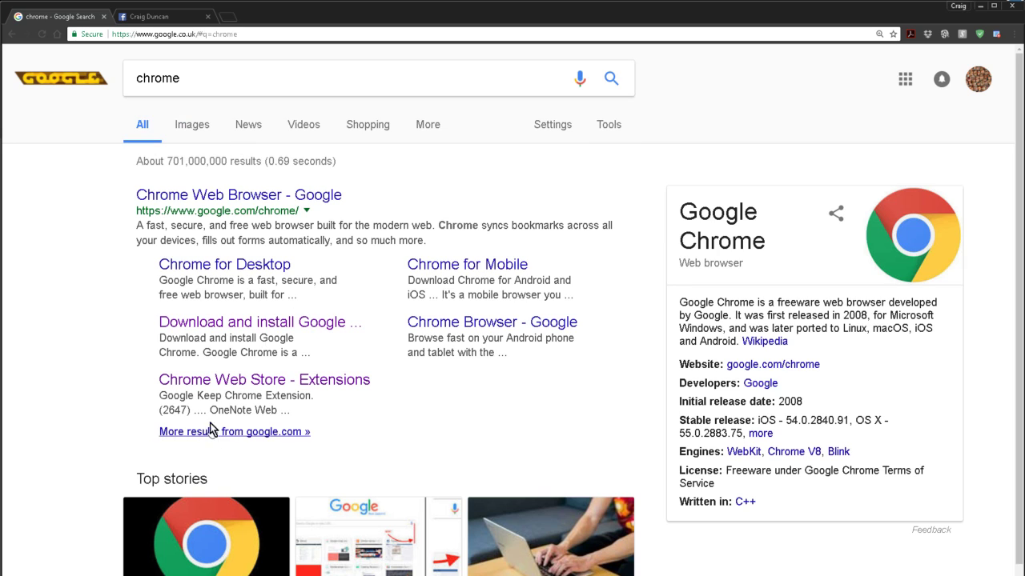
pyautogui.click(247, 326)
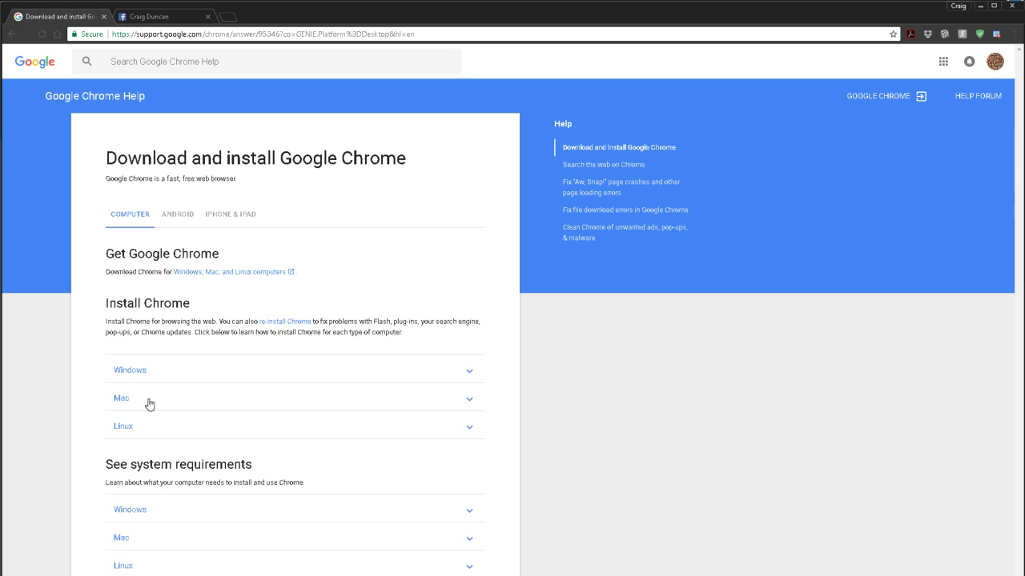
# Step: Open the Windows installer download page in a new tab and dismiss its terms dialog
pyautogui.click(347, 381)
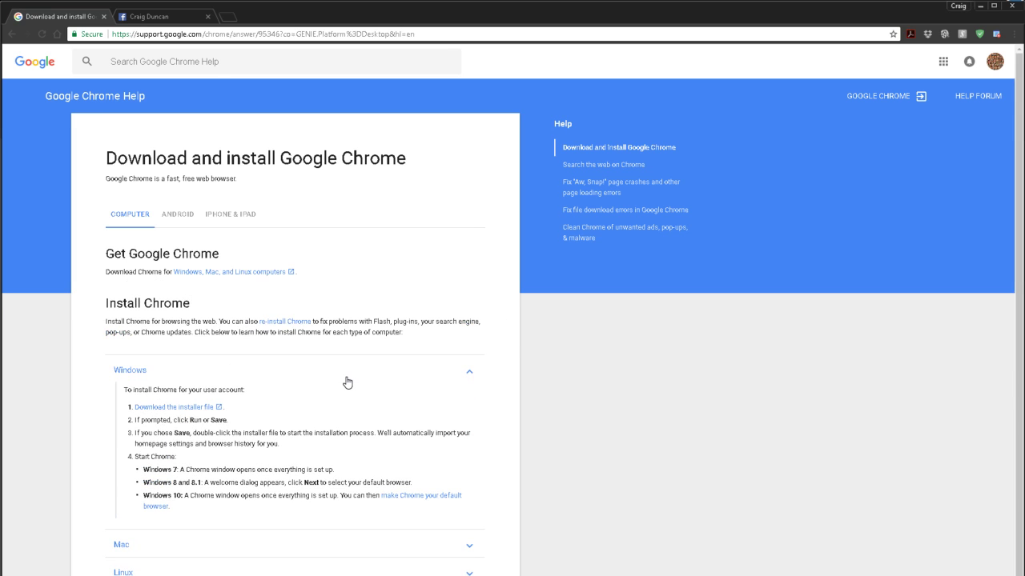
pyautogui.click(168, 408)
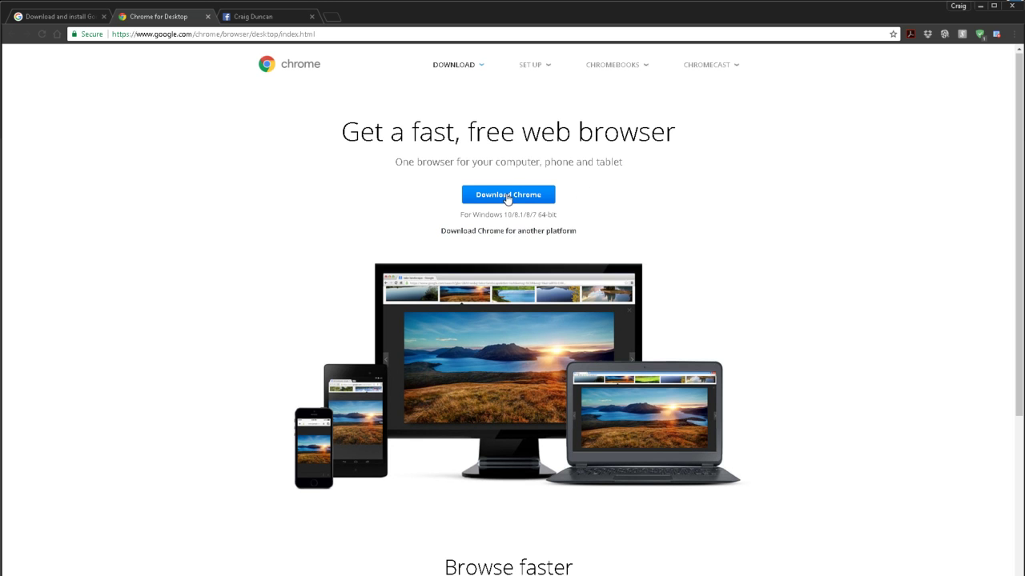
pyautogui.click(506, 200)
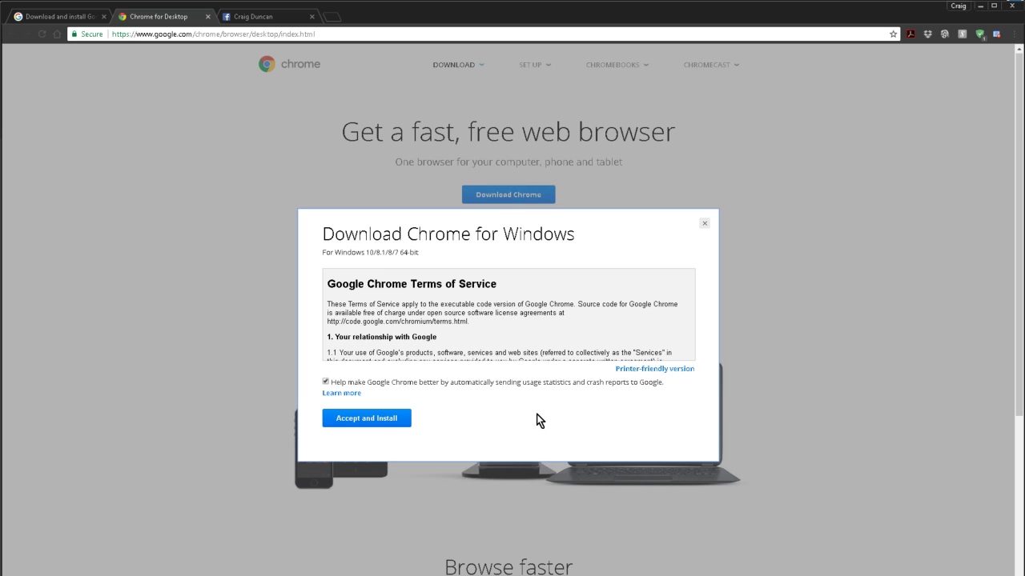
pyautogui.click(704, 225)
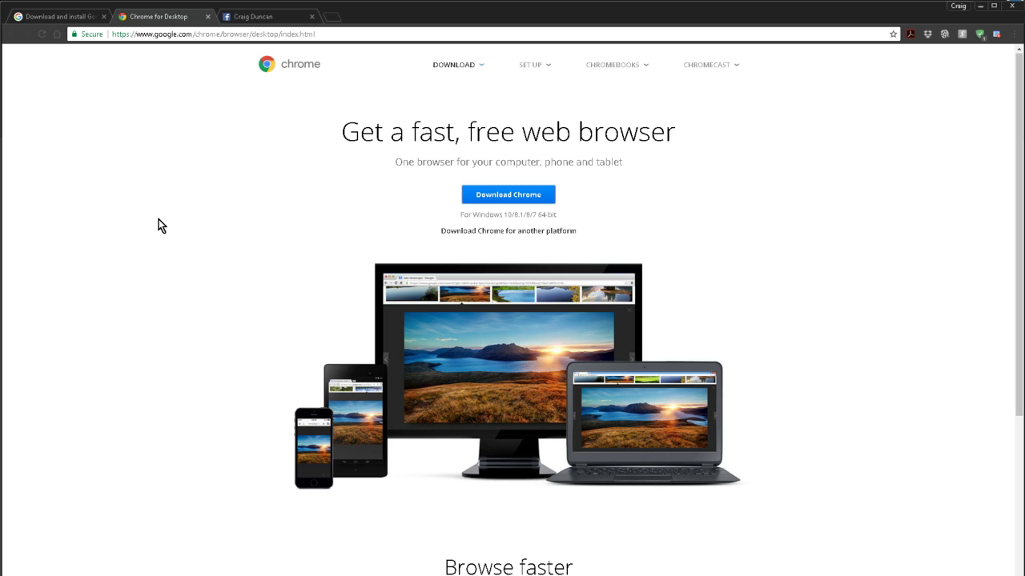
pyautogui.click(62, 17)
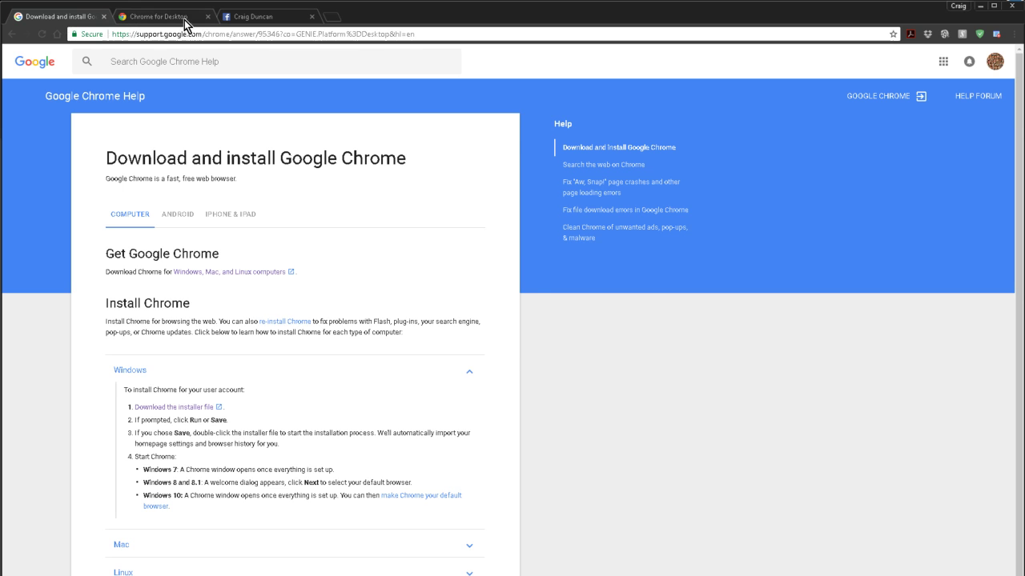
pyautogui.click(184, 17)
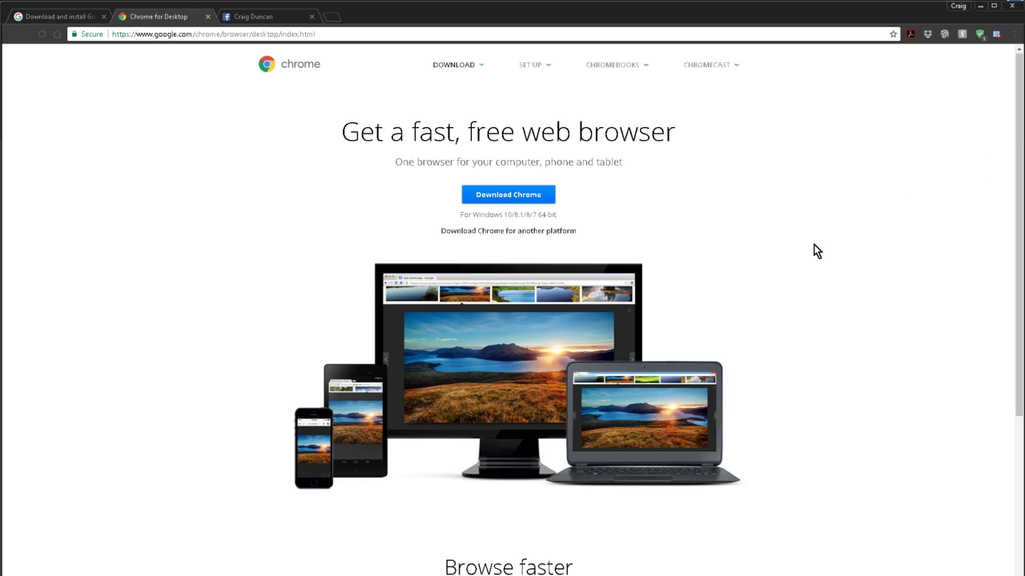
# Step: Go to the Extensions page through the Chrome menu's Settings
pyautogui.click(1013, 35)
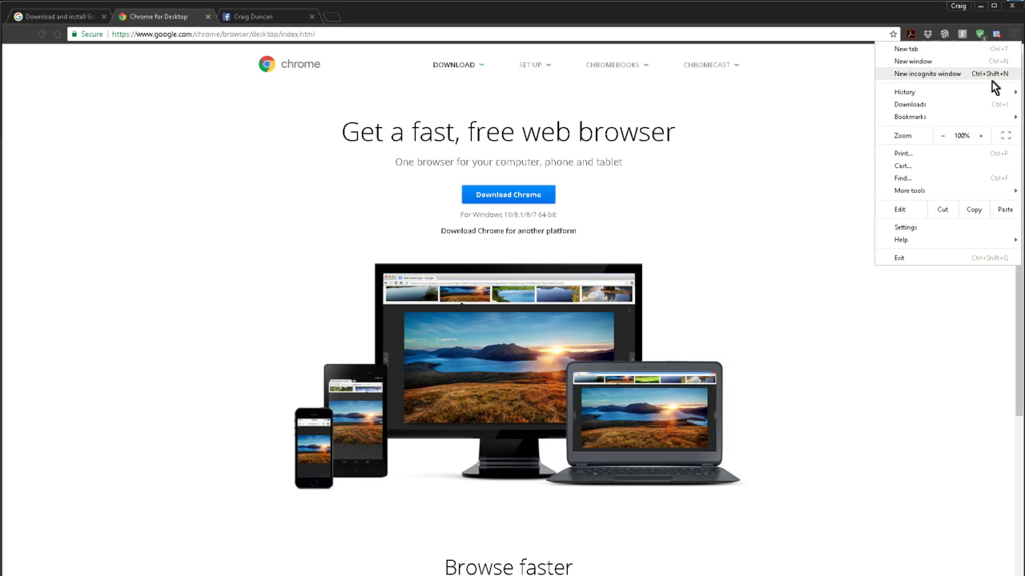
pyautogui.click(810, 152)
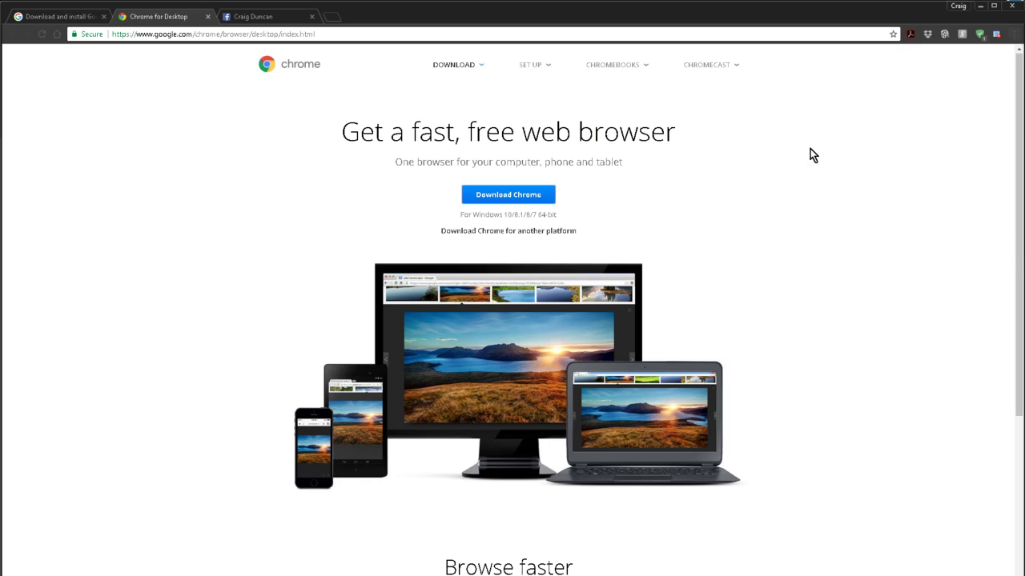
pyautogui.click(1014, 36)
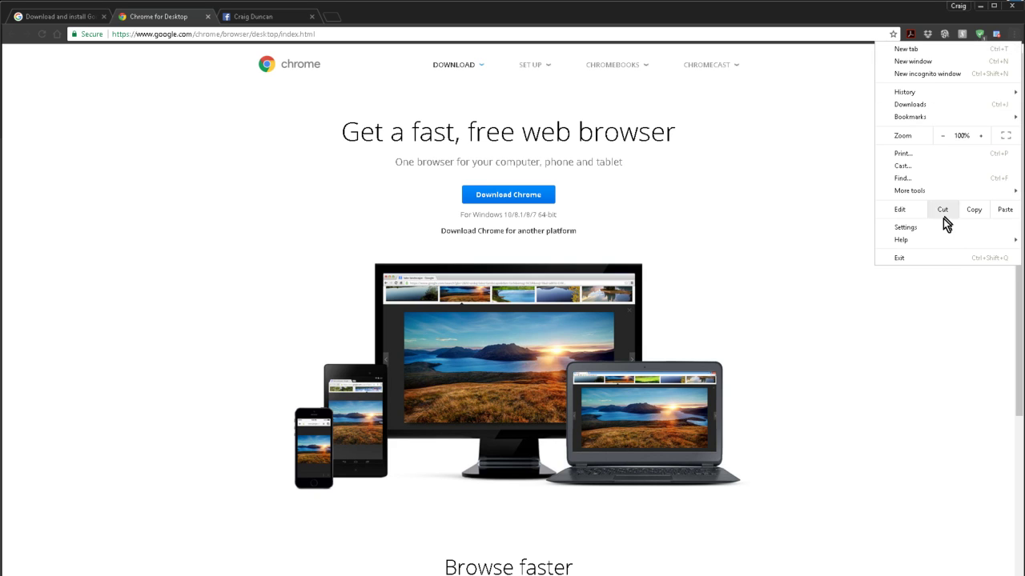
pyautogui.click(915, 231)
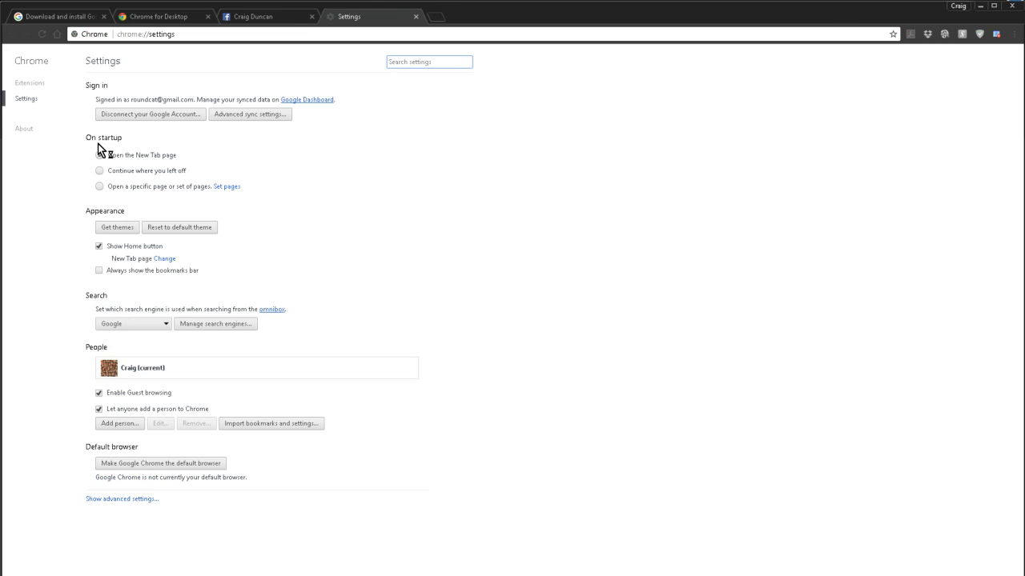
pyautogui.click(38, 84)
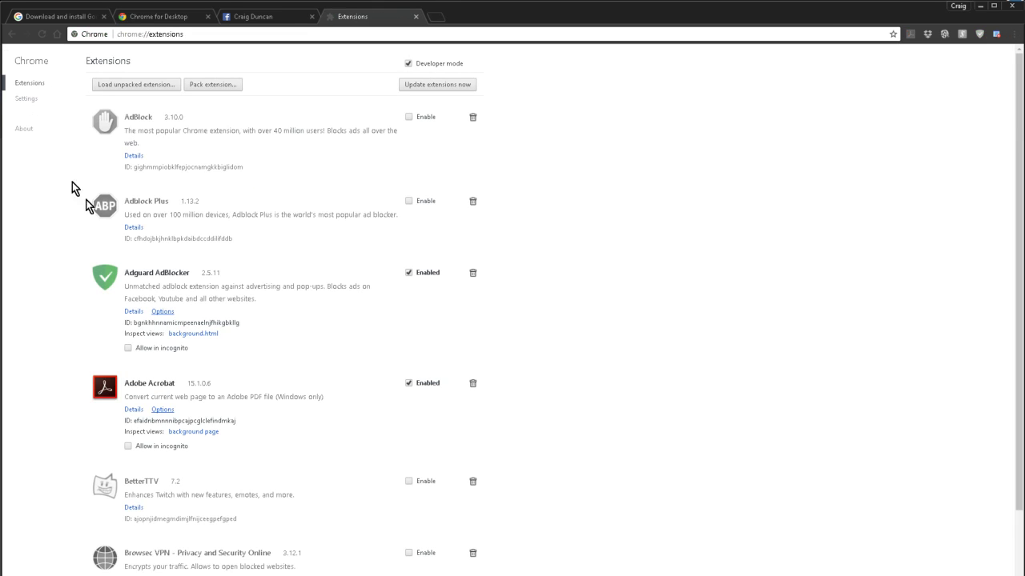
# Step: Scroll the extensions list to check that F___book Post Manager is installed and enabled
pyautogui.scroll(-12, 256, 278)
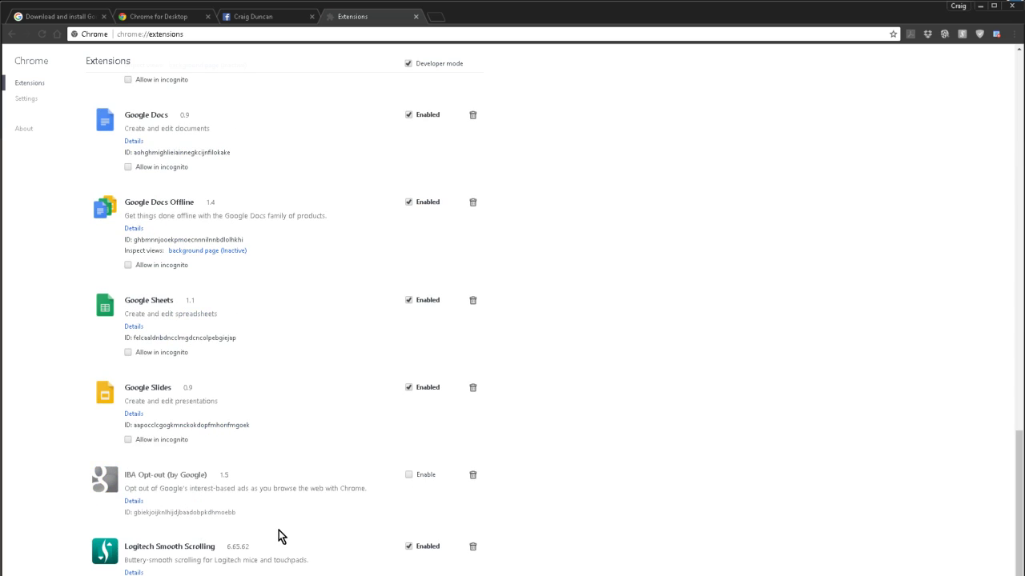
pyautogui.scroll(-1, 280, 534)
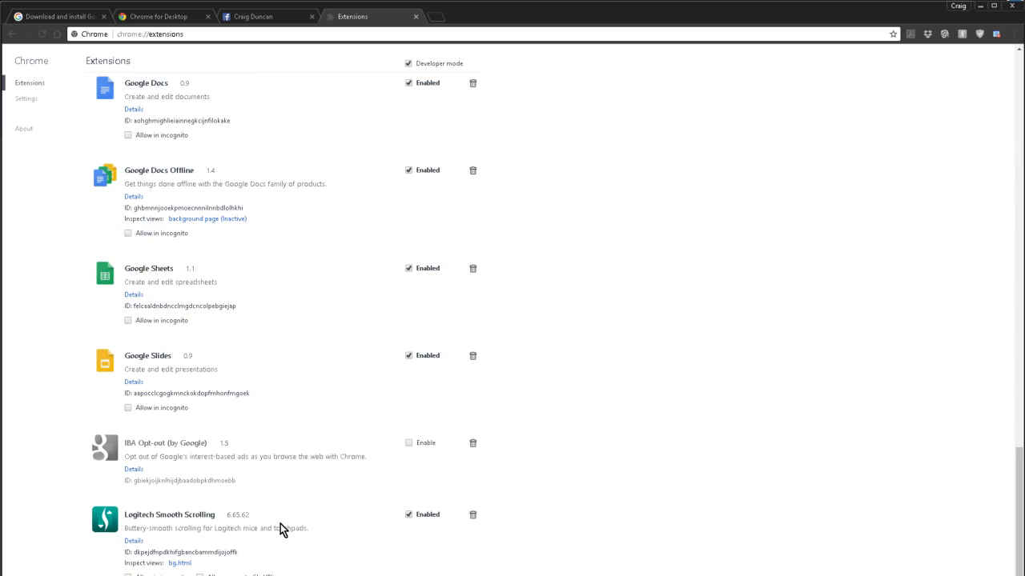
pyautogui.scroll(13, 280, 532)
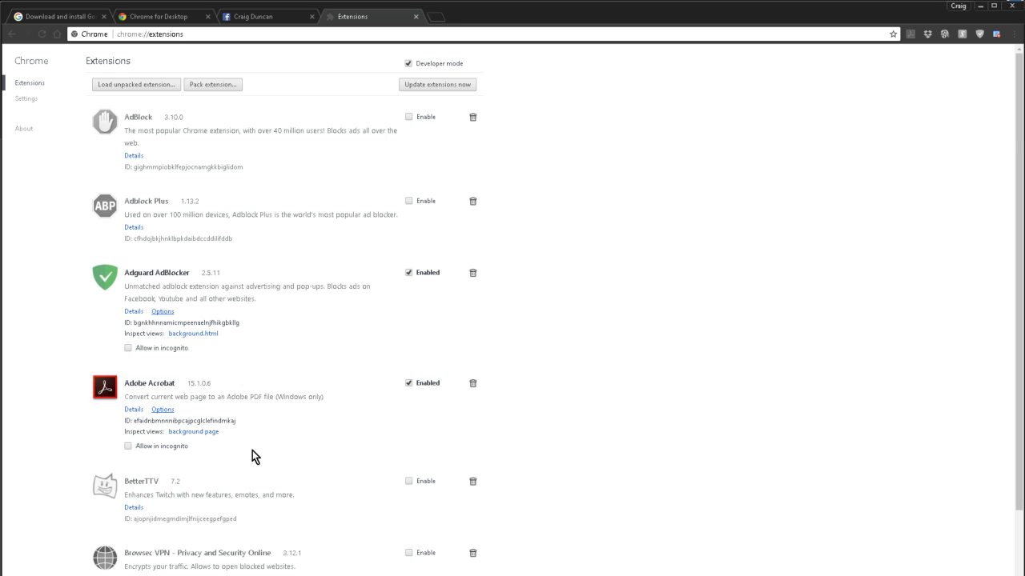
pyautogui.scroll(-2, 252, 451)
pyautogui.scroll(-4, 264, 444)
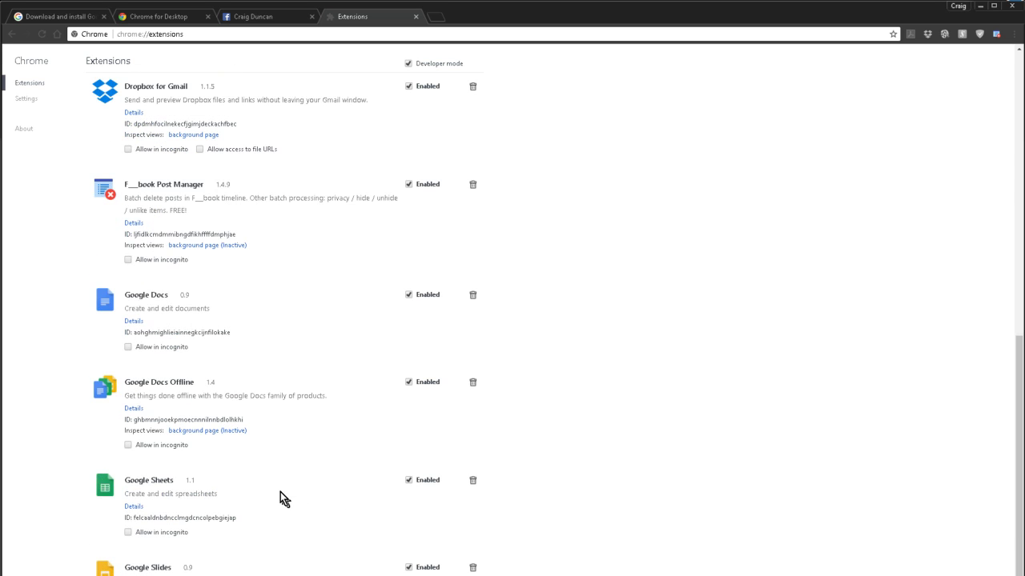
pyautogui.scroll(2, 276, 488)
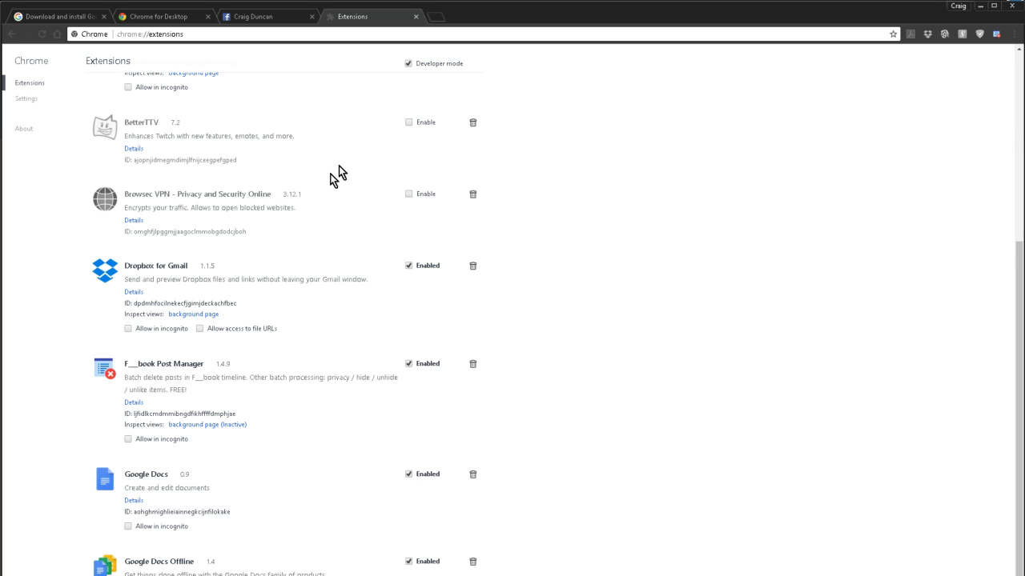
# Step: Search for 'facebook post manager' and open its Chrome Web Store page
pyautogui.click(88, 16)
pyautogui.click(165, 34)
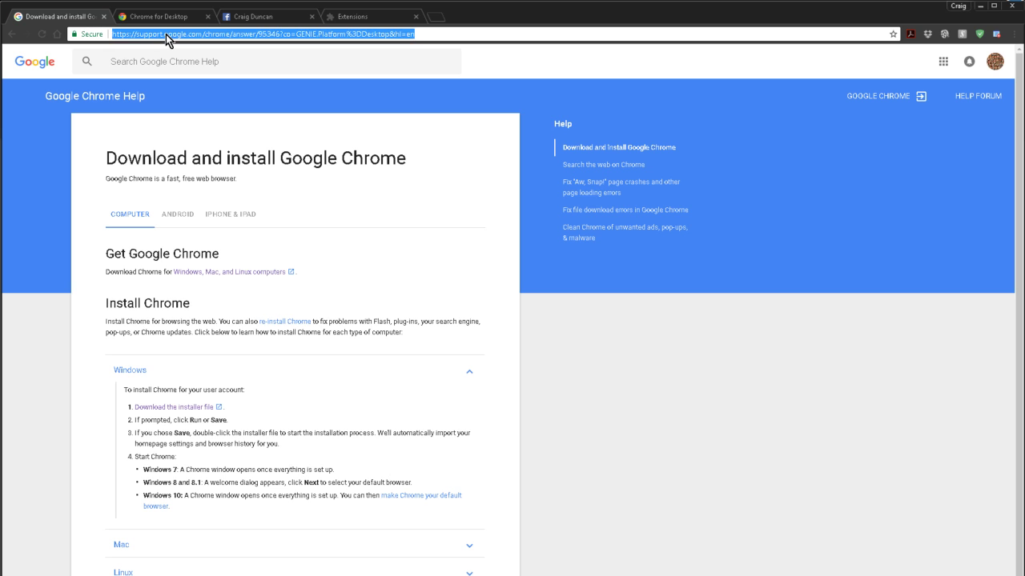
pyautogui.write('faceboo')
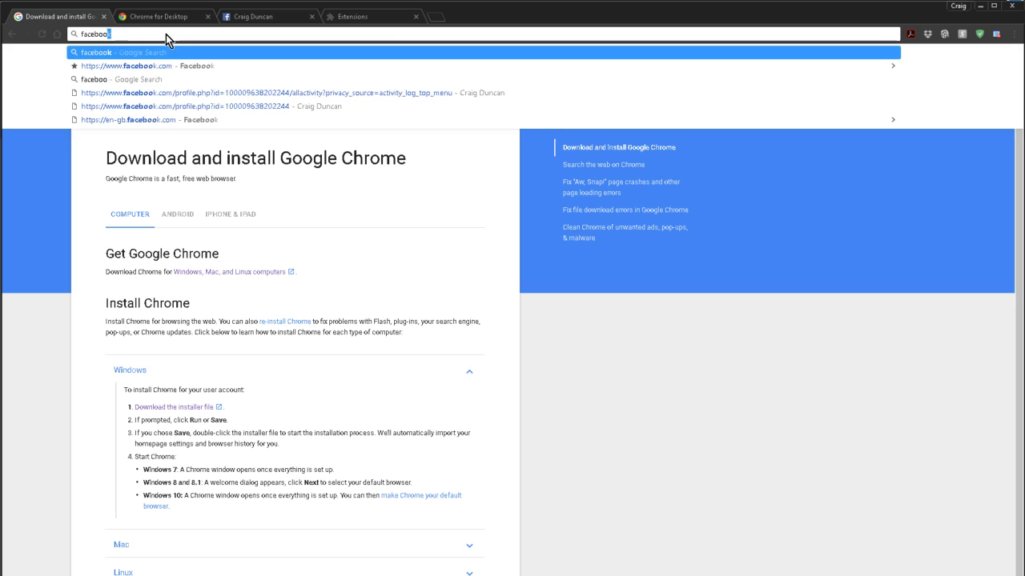
pyautogui.write('k post manager')
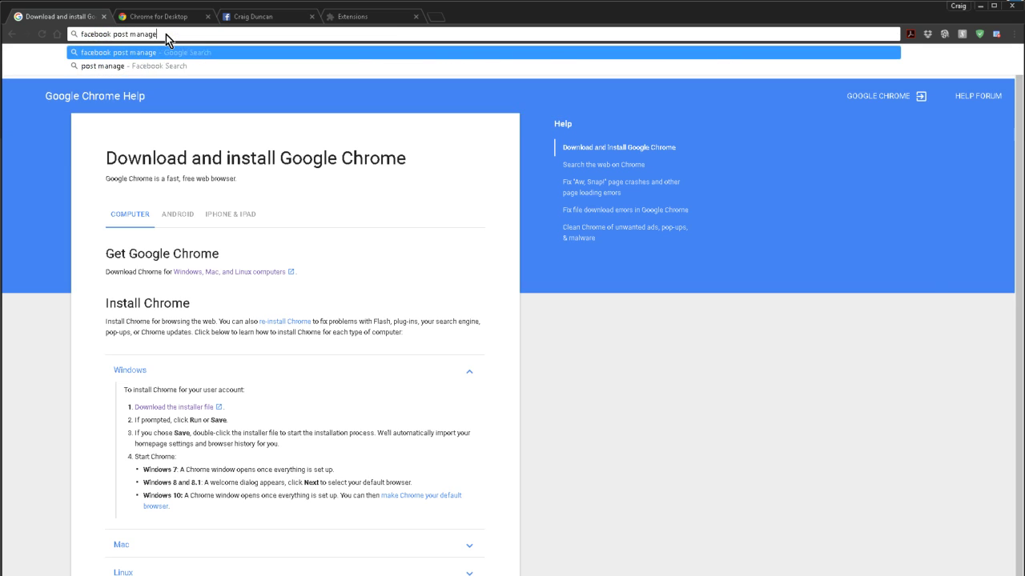
pyautogui.press('Return')
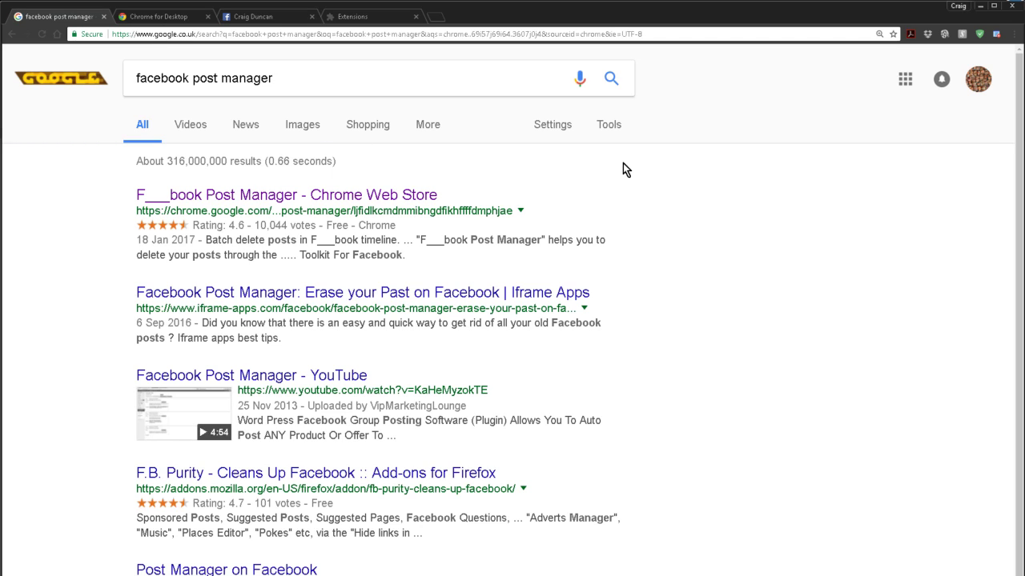
pyautogui.click(205, 196)
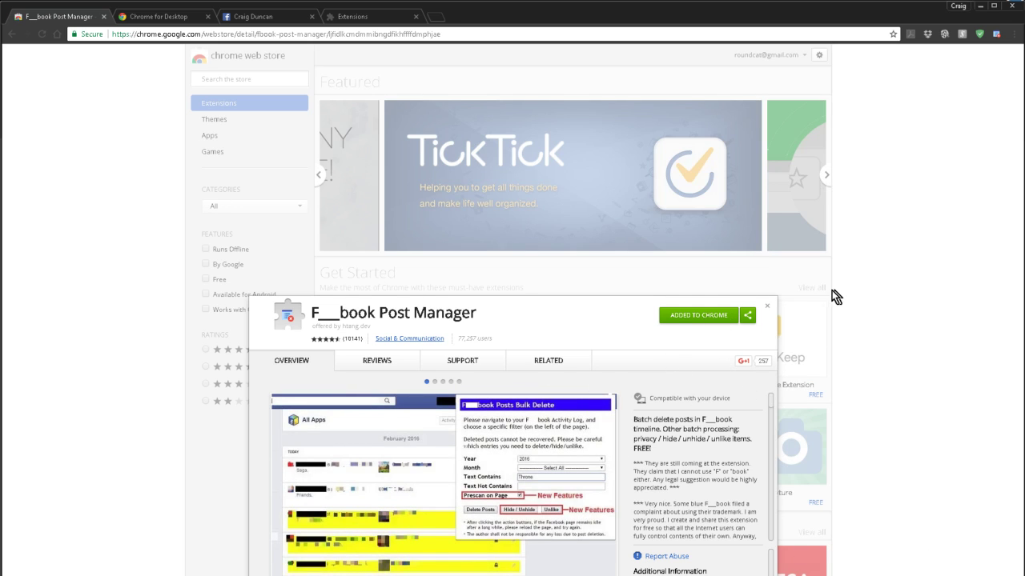
# Step: Close the extension details, showing 'Added to Chrome', and adjust the page zoom
pyautogui.click(767, 309)
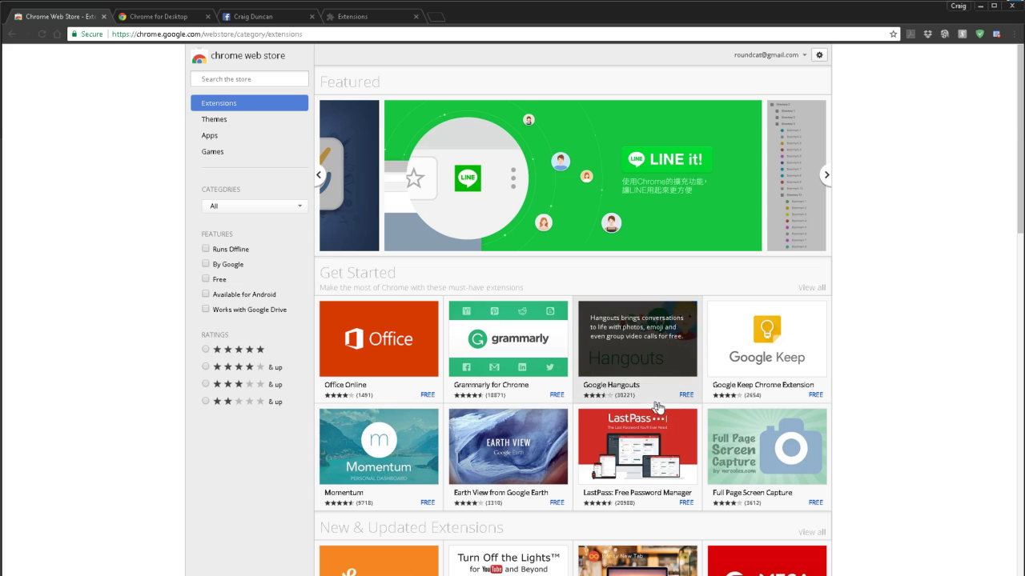
pyautogui.hotkey('ctrl', '+')
pyautogui.hotkey('ctrl', '+')
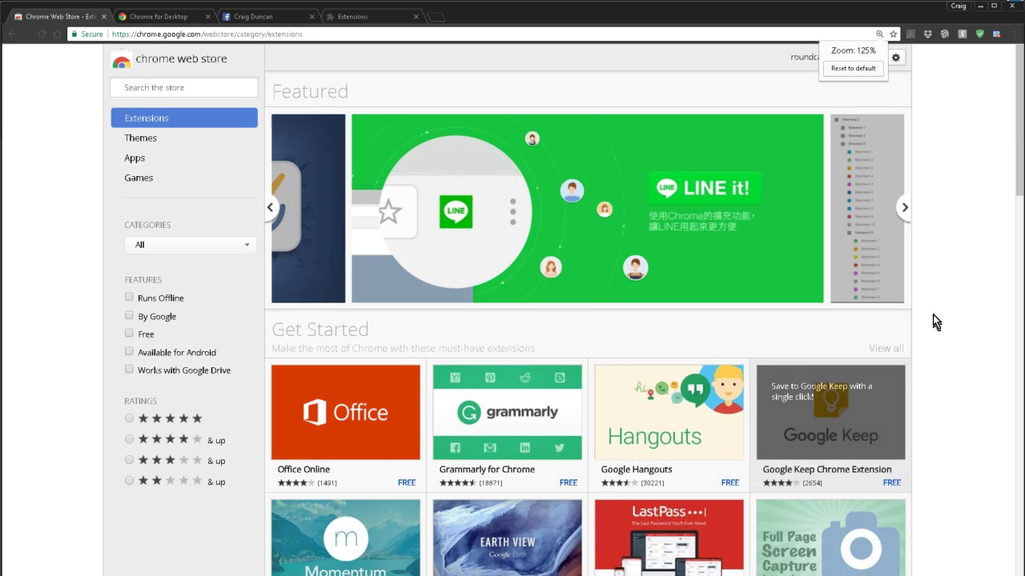
pyautogui.hotkey('ctrl', '+')
pyautogui.hotkey('ctrl', '-')
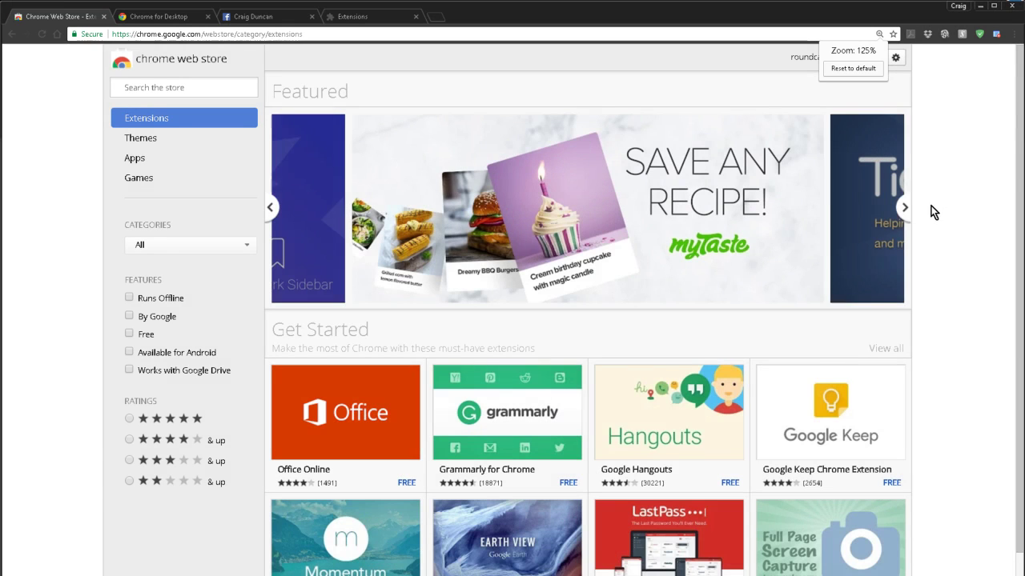
# Step: Dismiss the extension's Non Facebook Page alert and switch to the Facebook Activity Log tab
pyautogui.click(996, 36)
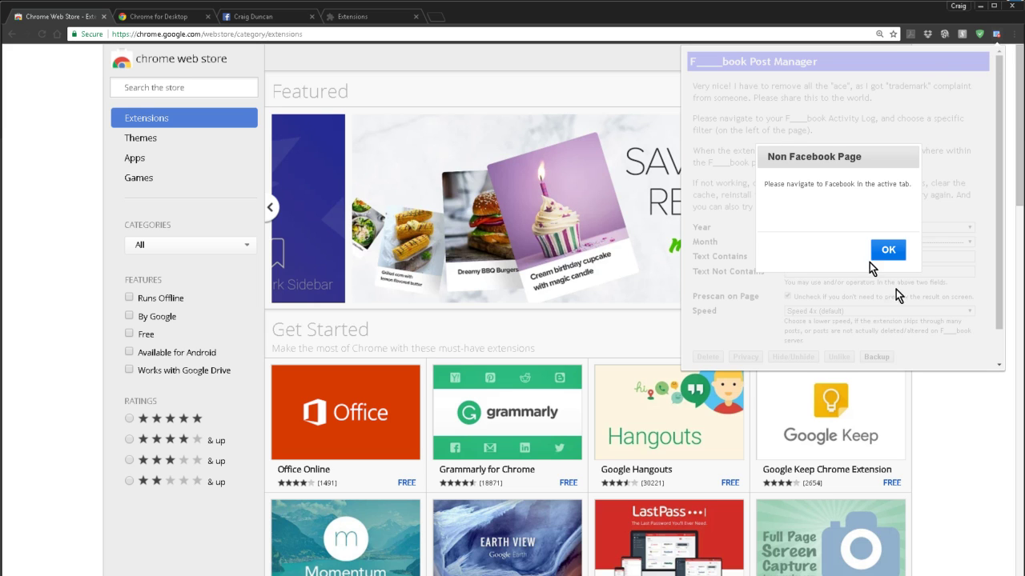
pyautogui.click(888, 250)
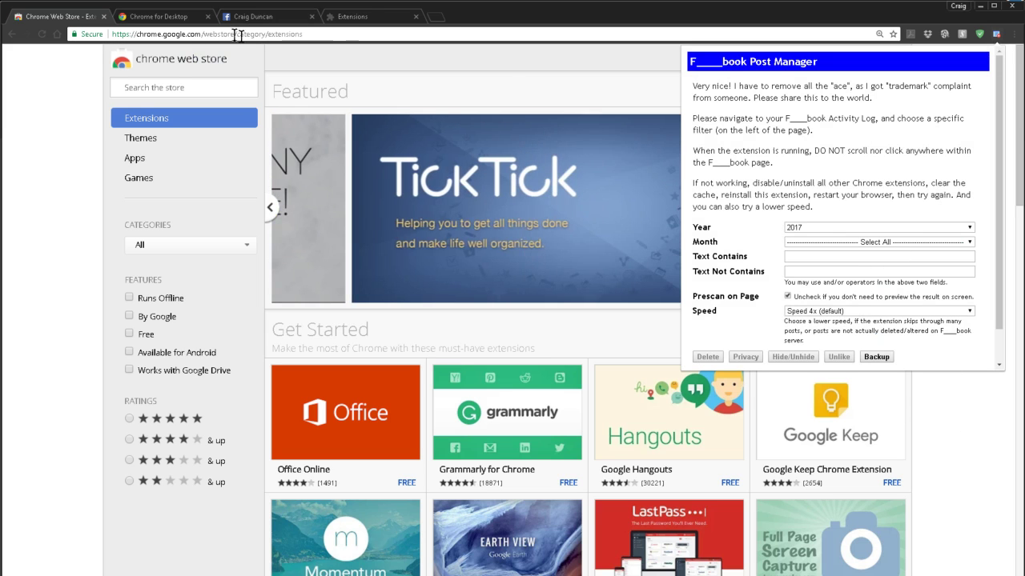
pyautogui.click(267, 19)
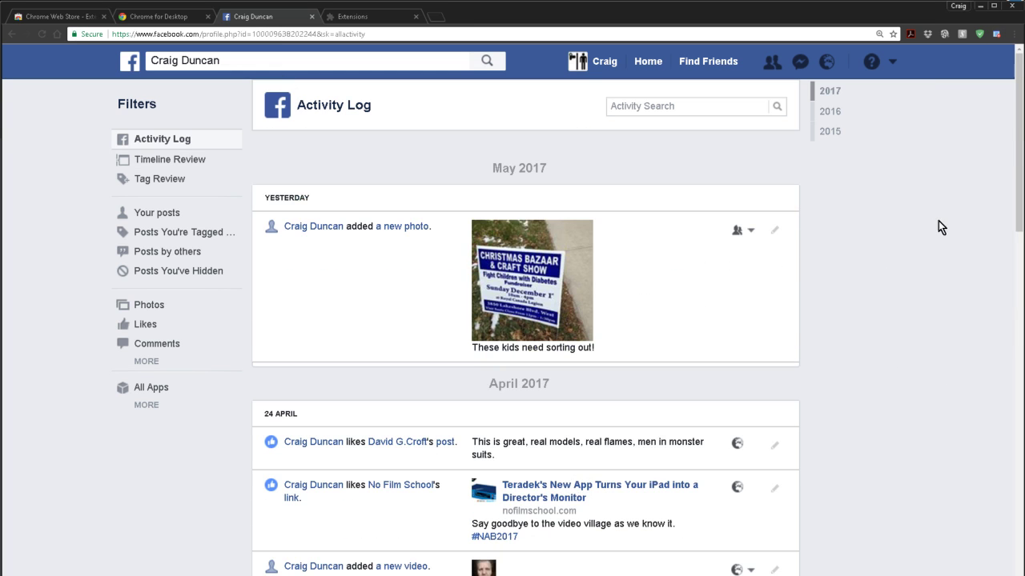
# Step: In the Post Manager panel, set the Year to 2017 and the Month to May
pyautogui.click(996, 35)
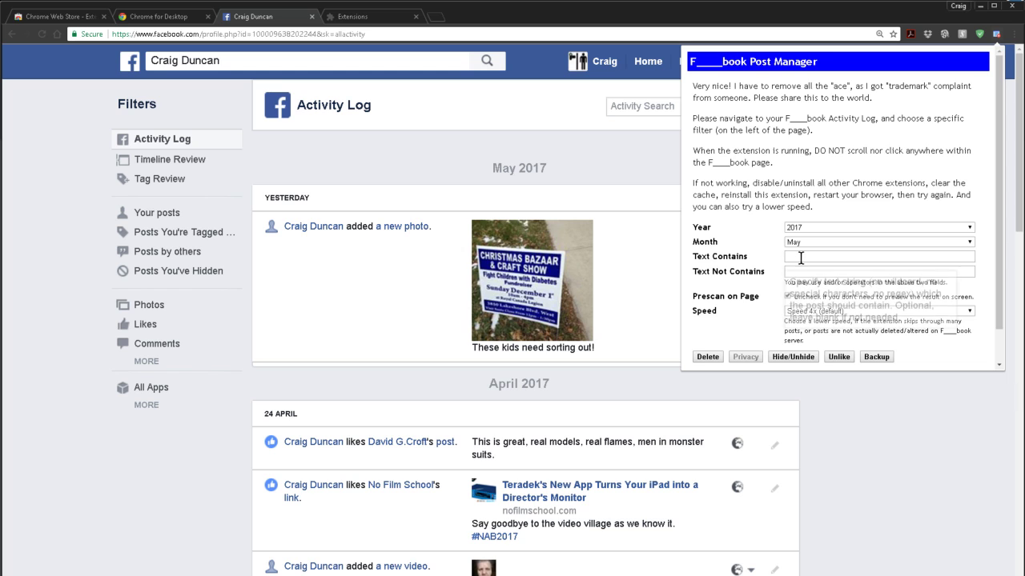
pyautogui.click(970, 227)
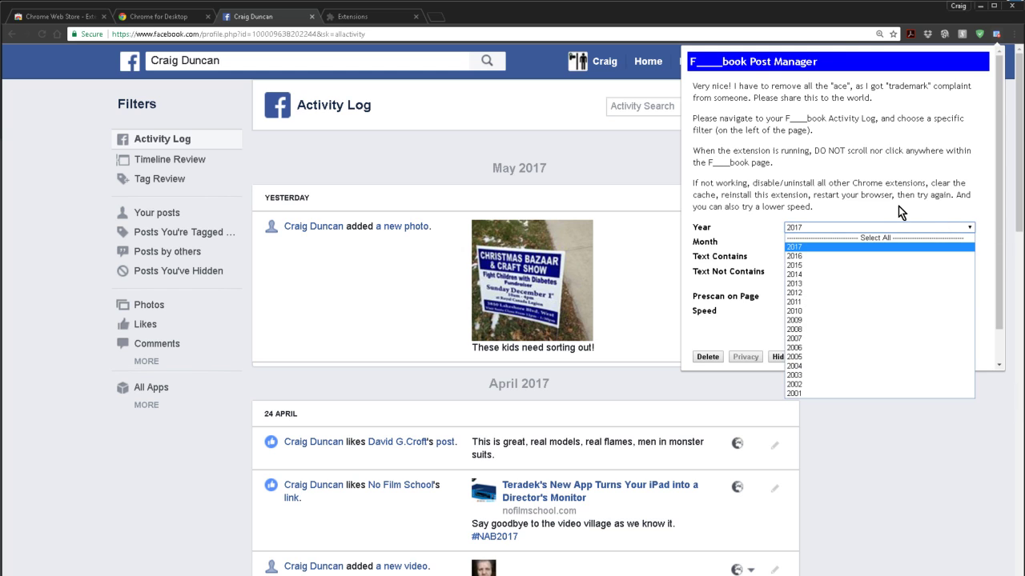
pyautogui.click(898, 206)
pyautogui.click(970, 241)
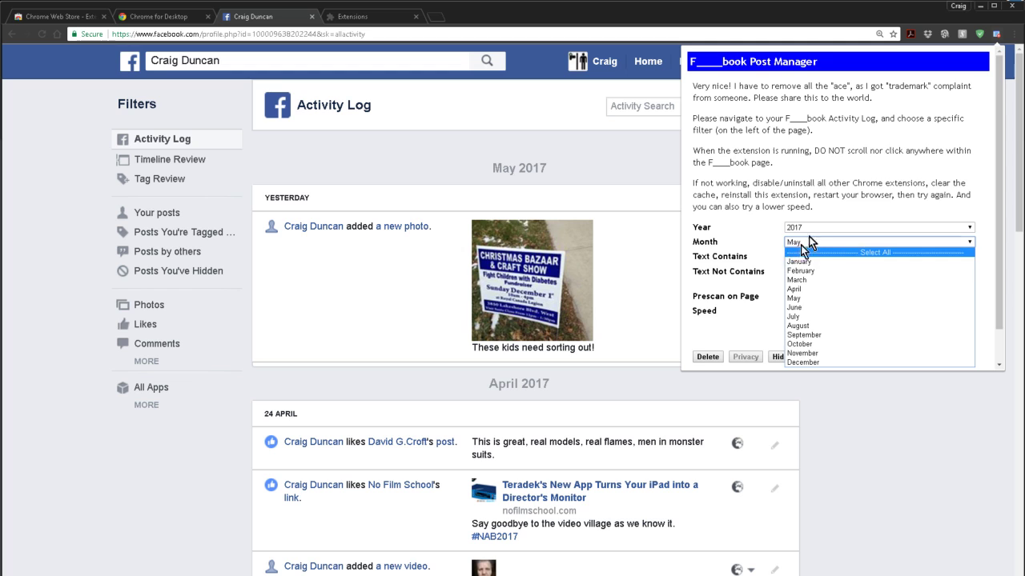
pyautogui.click(918, 205)
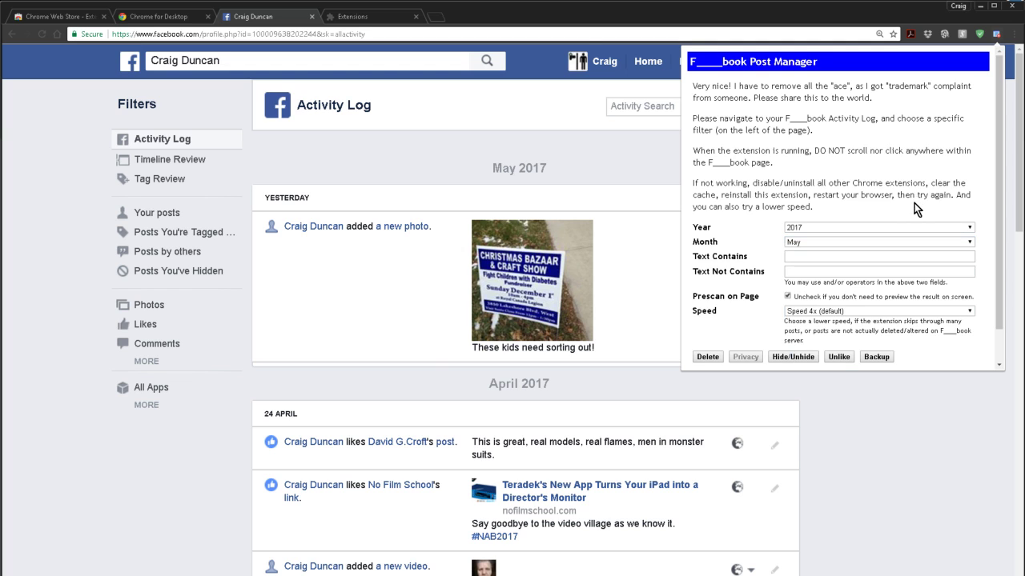
# Step: Leave Text Contains empty and keep the Speed at the default 4x
pyautogui.click(799, 257)
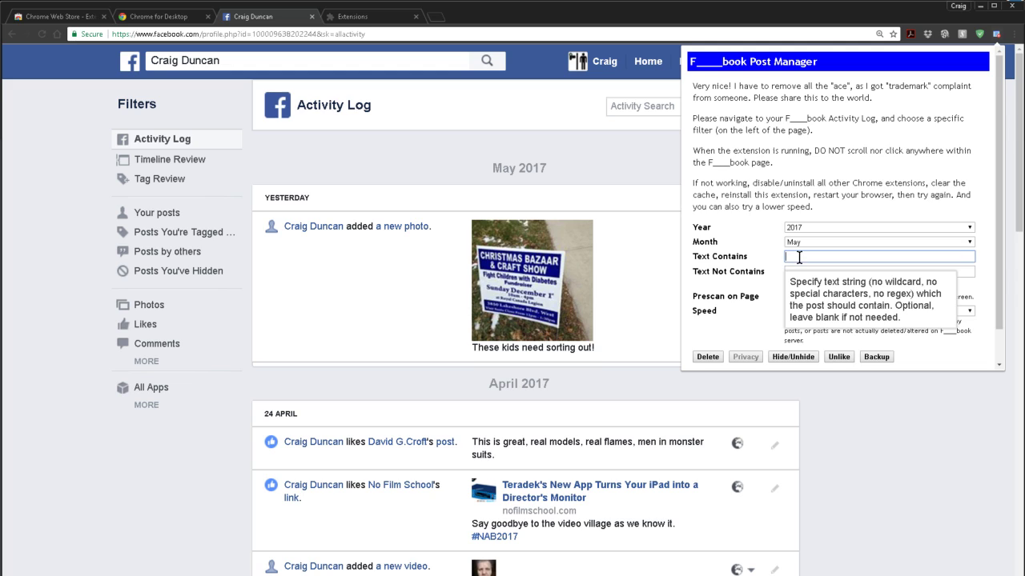
pyautogui.write('janet')
pyautogui.moveTo(803, 256); pyautogui.dragTo(744, 253)
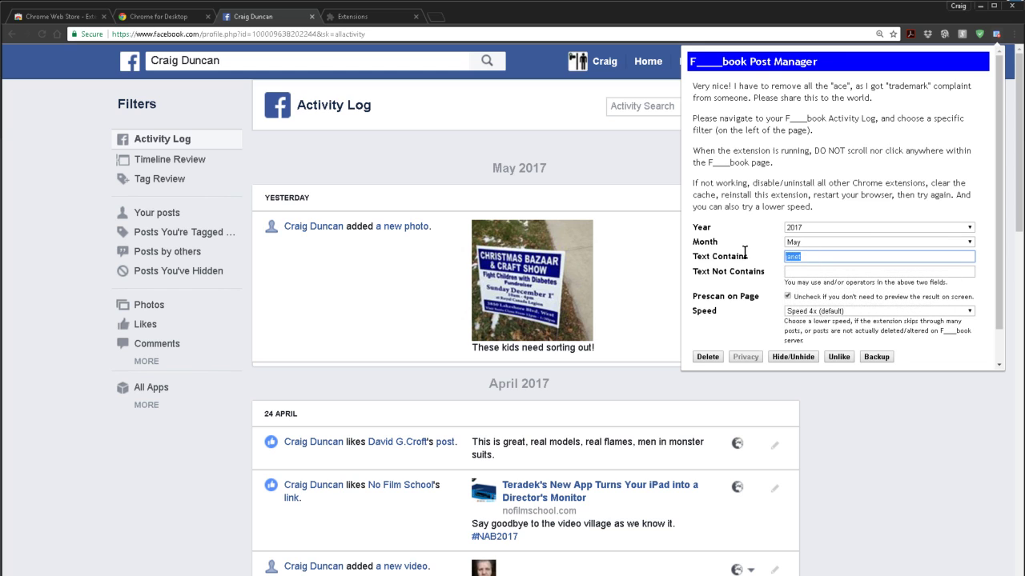
pyautogui.press('BackSpace')
pyautogui.click(973, 311)
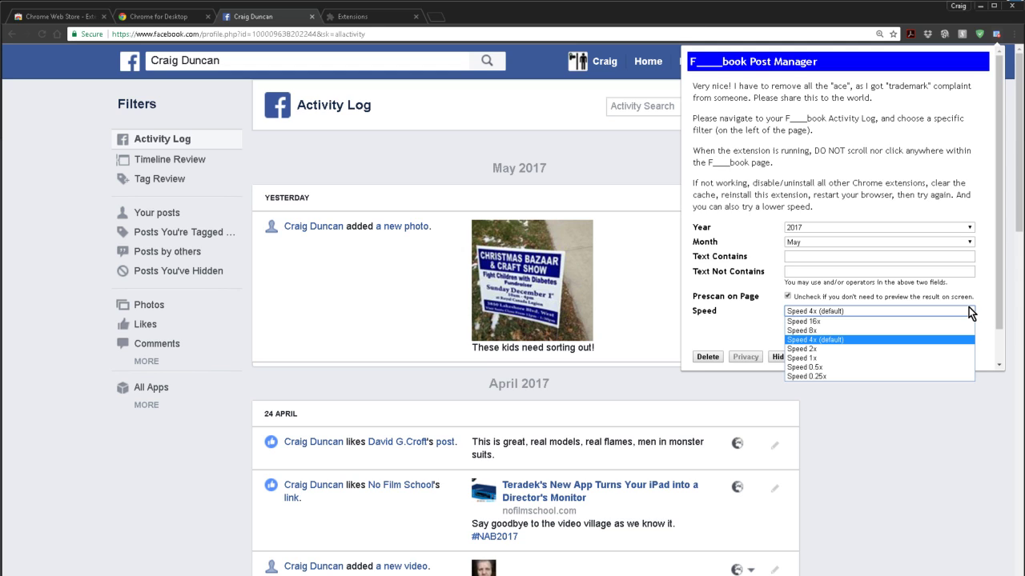
pyautogui.click(760, 328)
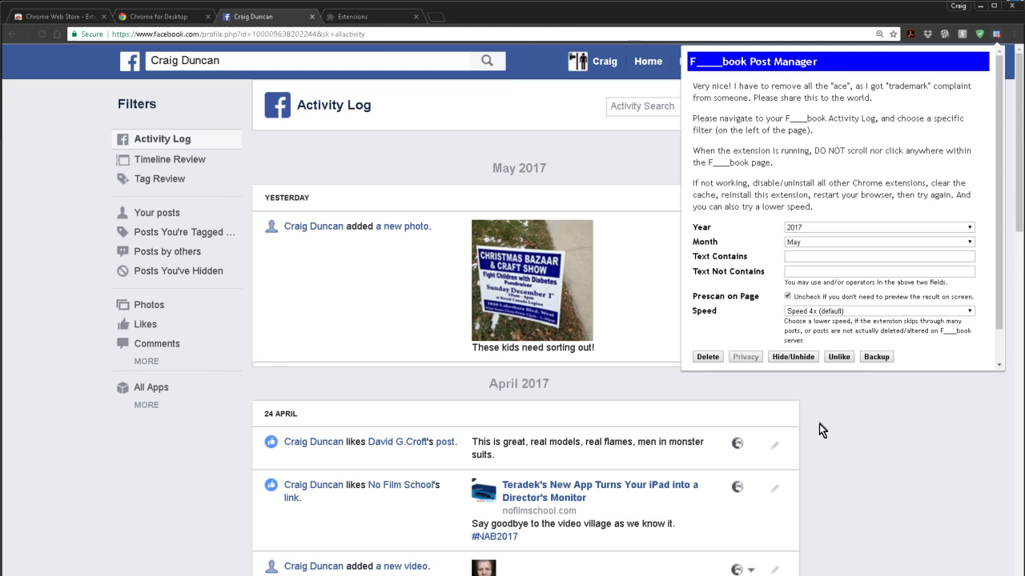
# Step: Run Delete on the matching May 2017 posts and confirm the deletion of all scanned posts
pyautogui.click(707, 357)
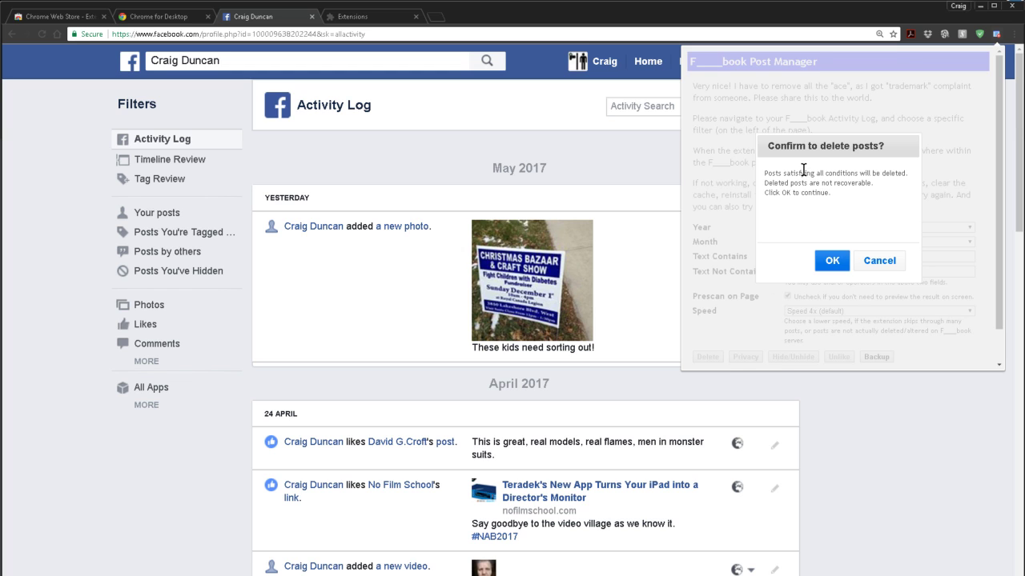
pyautogui.click(832, 259)
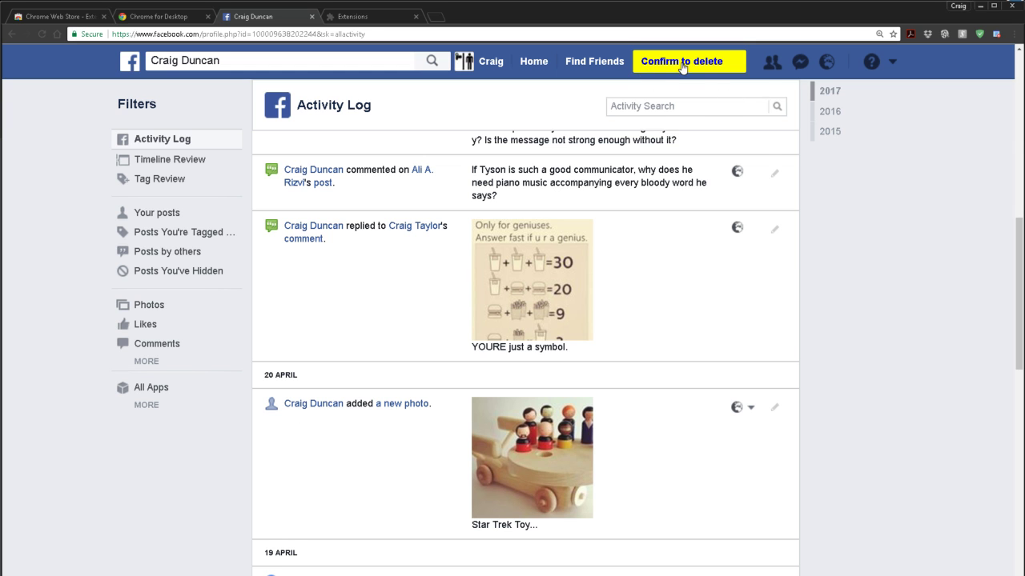
pyautogui.click(682, 65)
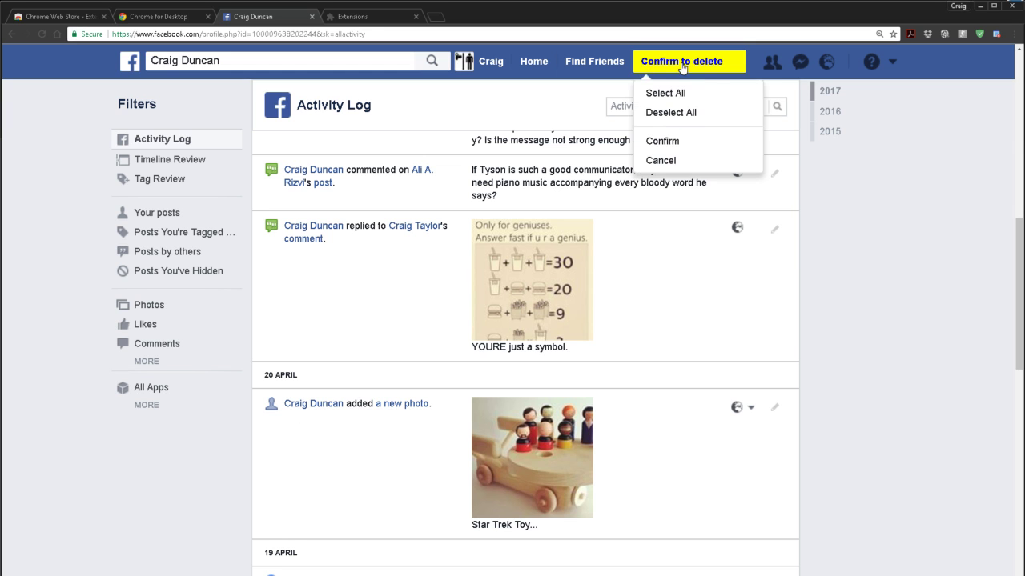
pyautogui.click(666, 140)
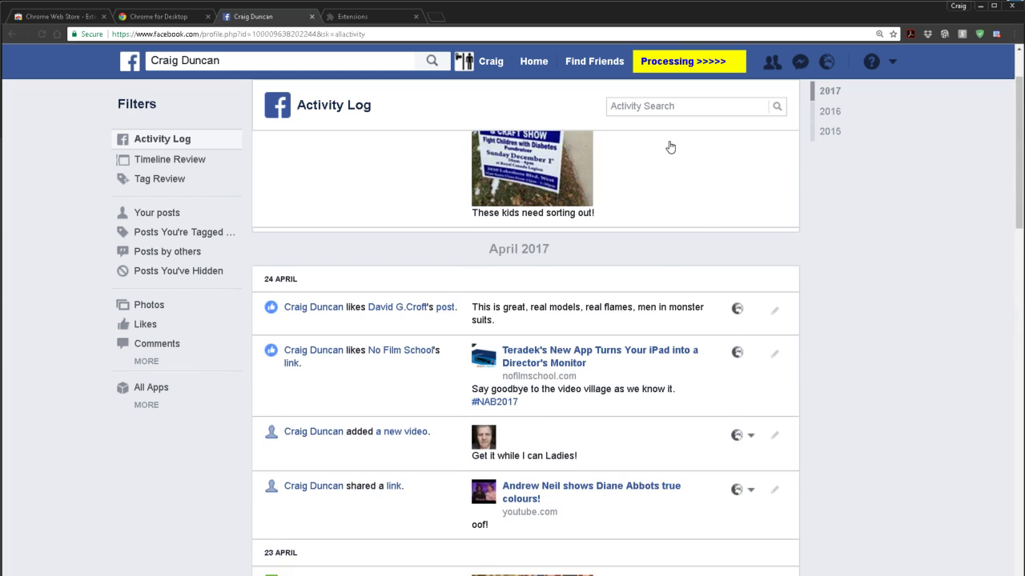